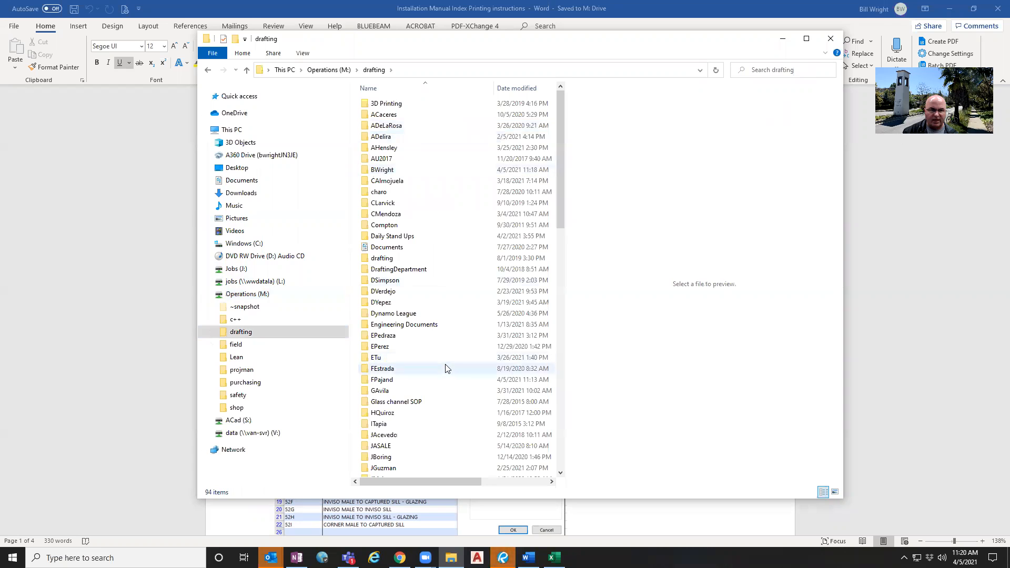
Browse to the InstallationManual folder in Engineering Documents, and open the Installation Manual Index workbook from the link in the Word printing instructions
double_click(405, 324)
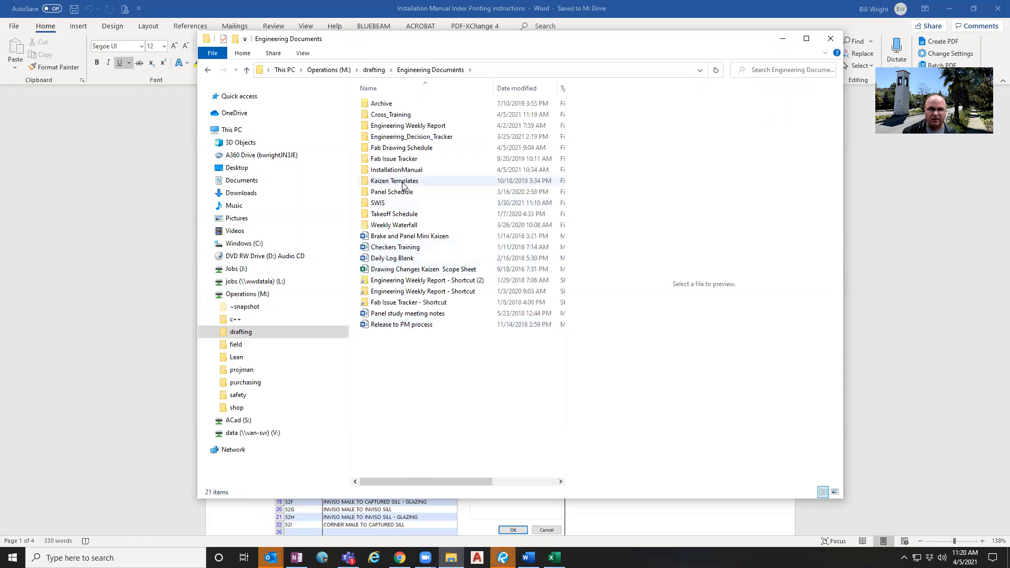
double_click(406, 171)
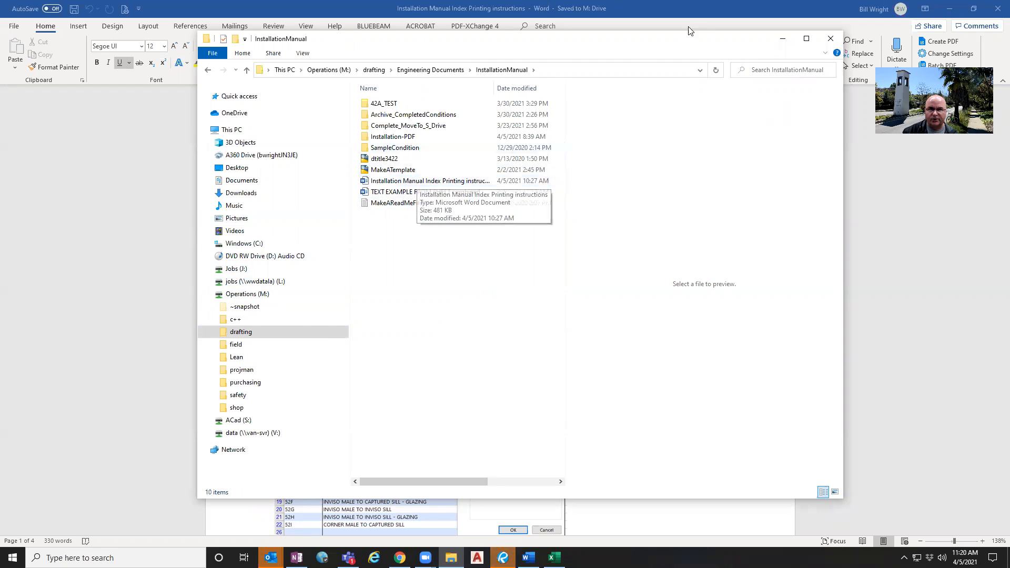
left_click(685, 8)
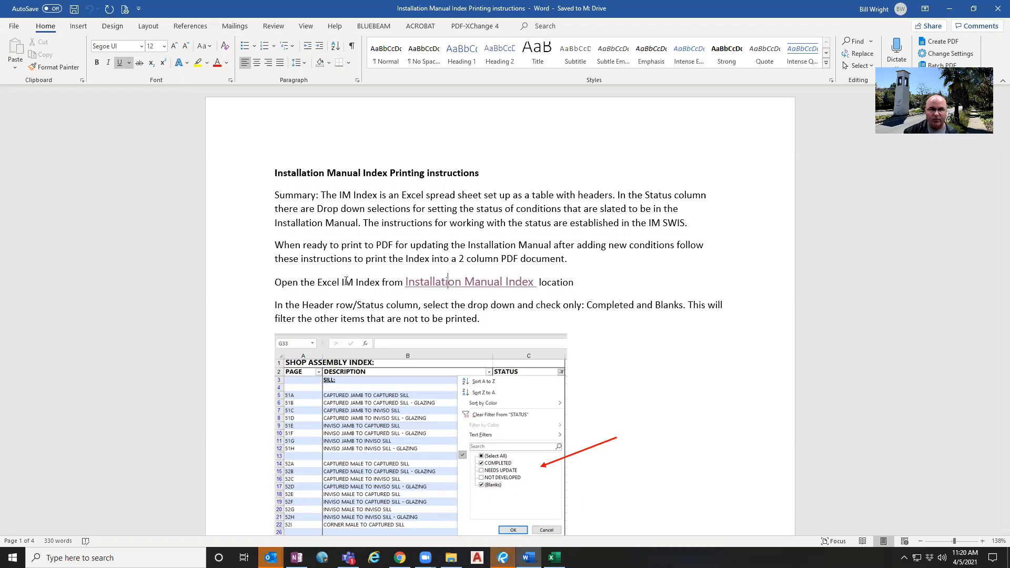
left_click(433, 287, "ctrl")
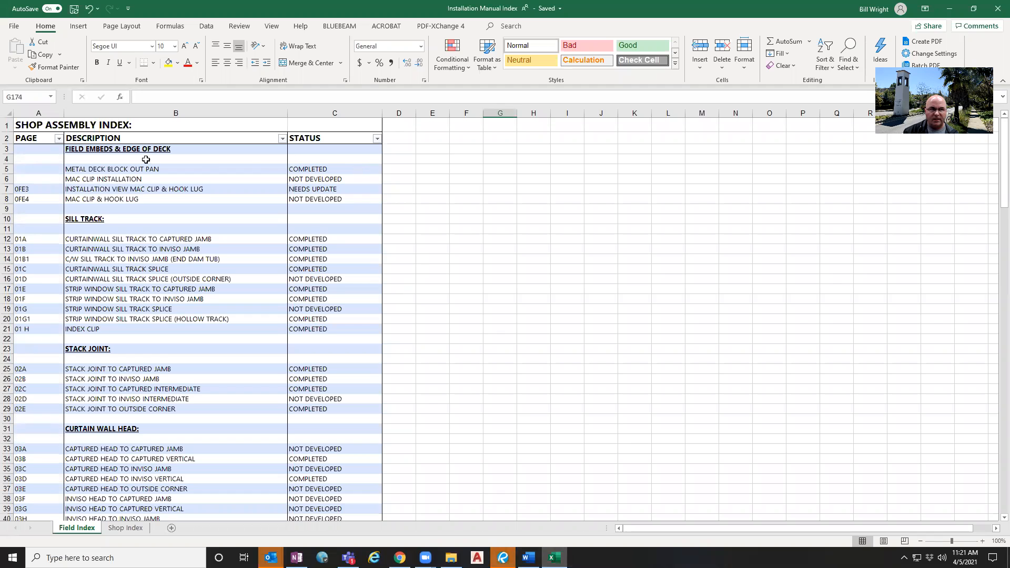
Show the Shop Index sheet and reset the STATUS filter to include all entries
left_click(121, 527)
scroll(361, 168, "up", 3)
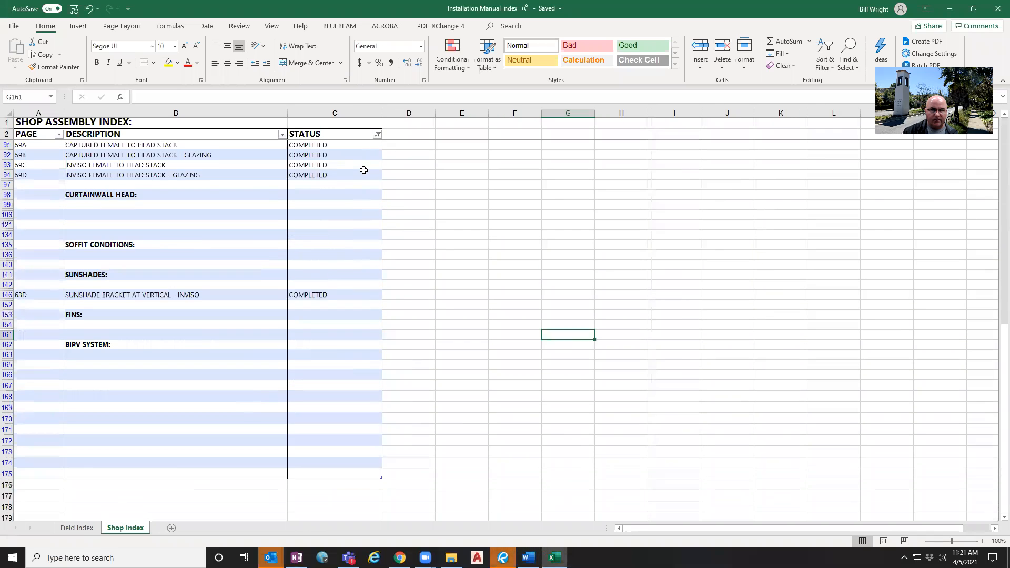
left_click(377, 134)
left_click(273, 244)
left_click(314, 341)
scroll(357, 318, "up", 2)
scroll(357, 318, "up", 16)
scroll(349, 272, "right", 1)
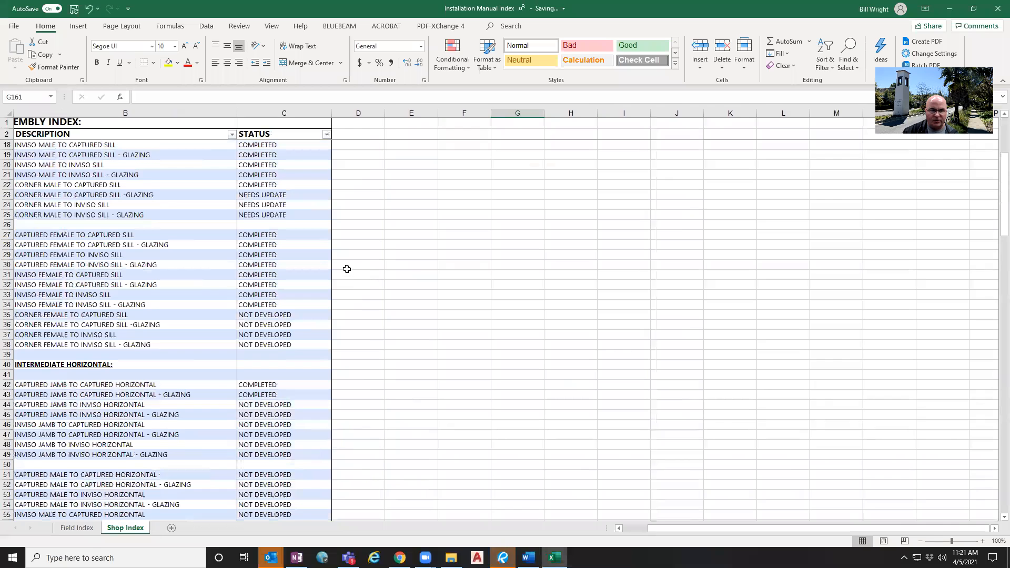
left_click_drag(666, 526, 622, 528)
Review the statuses of the corner sill conditions and the status choices available for page 52J without changing them
left_click(368, 185)
left_click(359, 196)
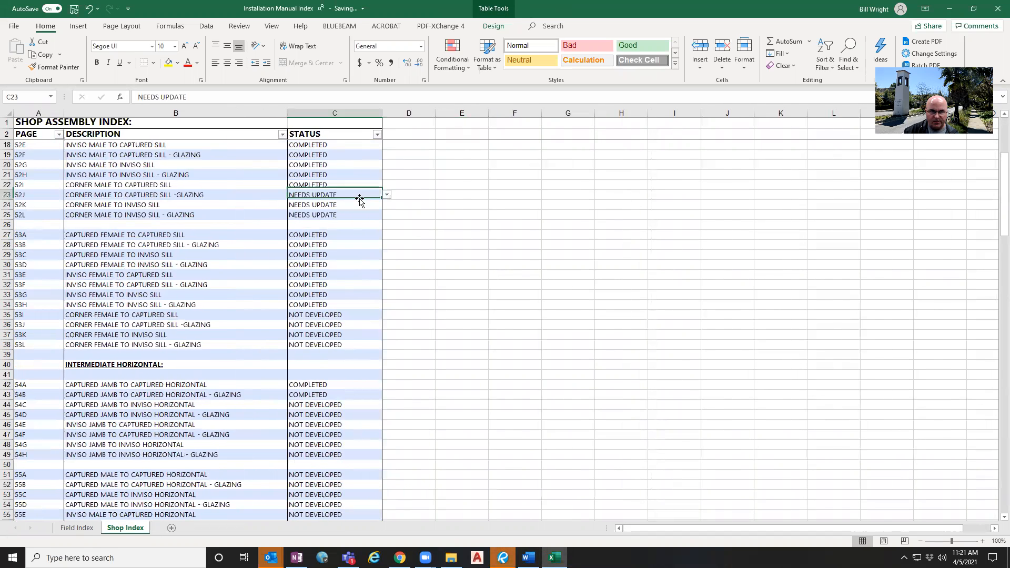
left_click(344, 317)
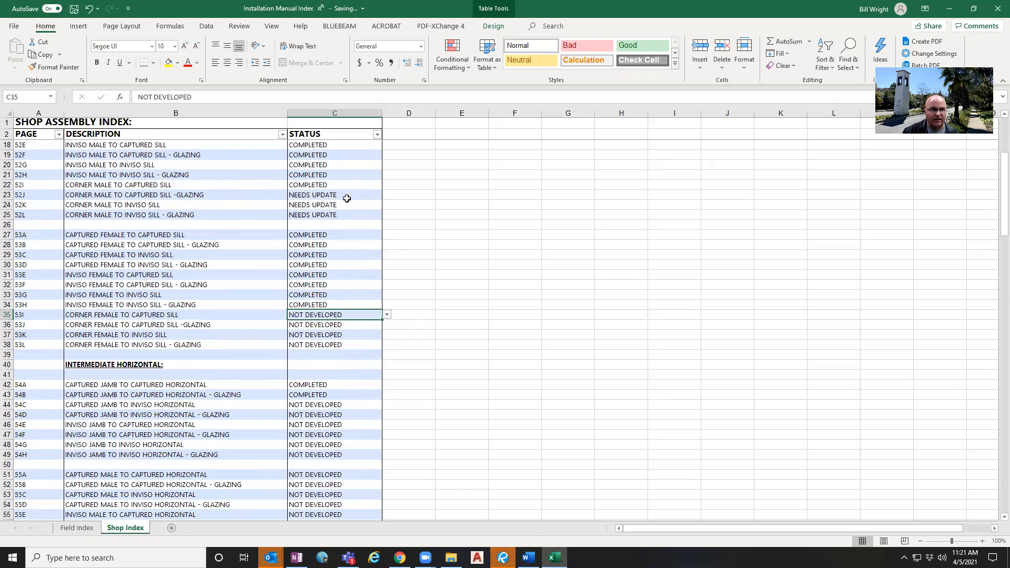
scroll(347, 199, "up", 5)
left_click(353, 345)
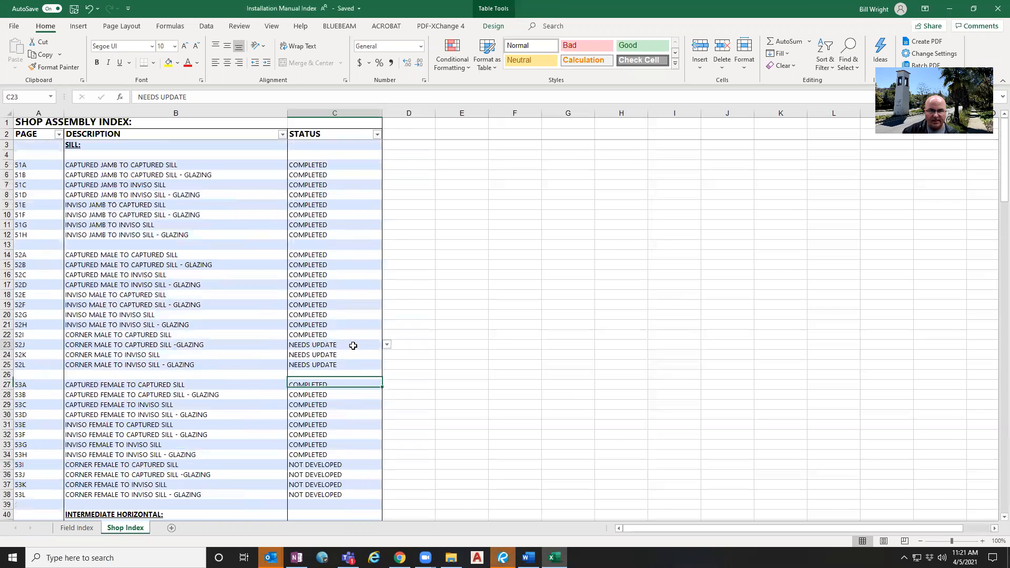
left_click(386, 345)
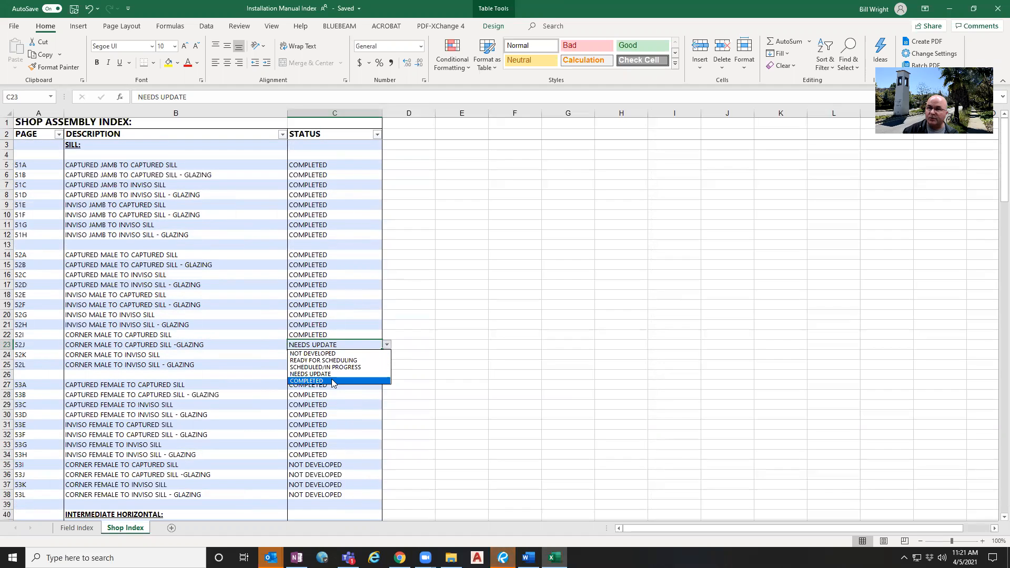
left_click(466, 310)
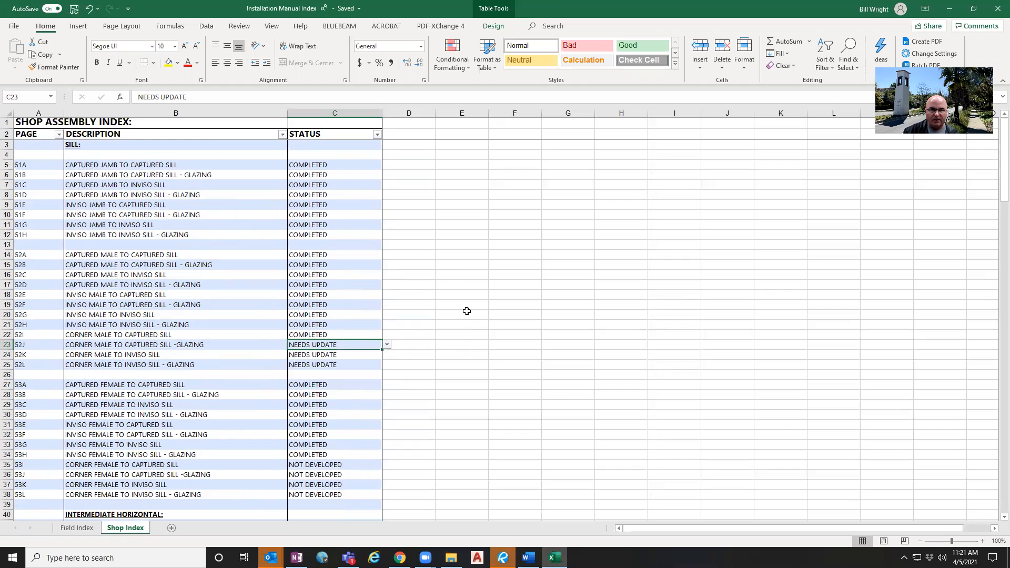
Switch to Word and create a new blank document
mouse_move(529, 557)
left_click(529, 512)
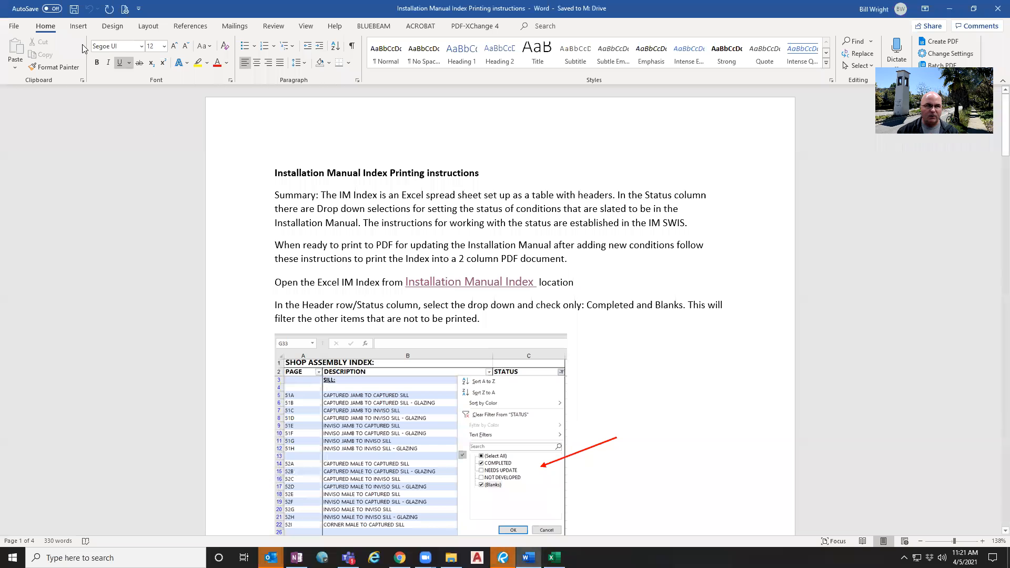
left_click(14, 26)
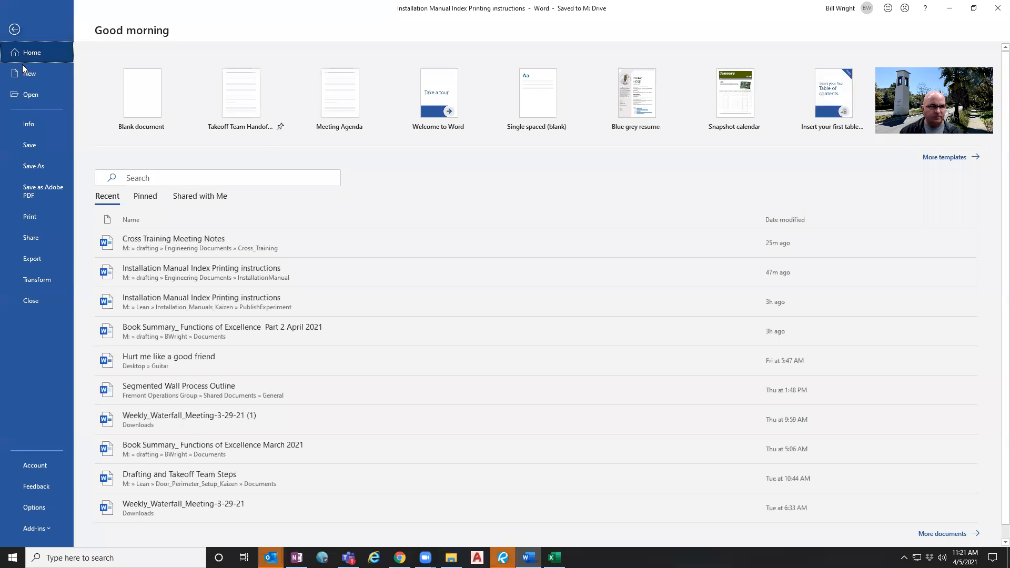
left_click(138, 95)
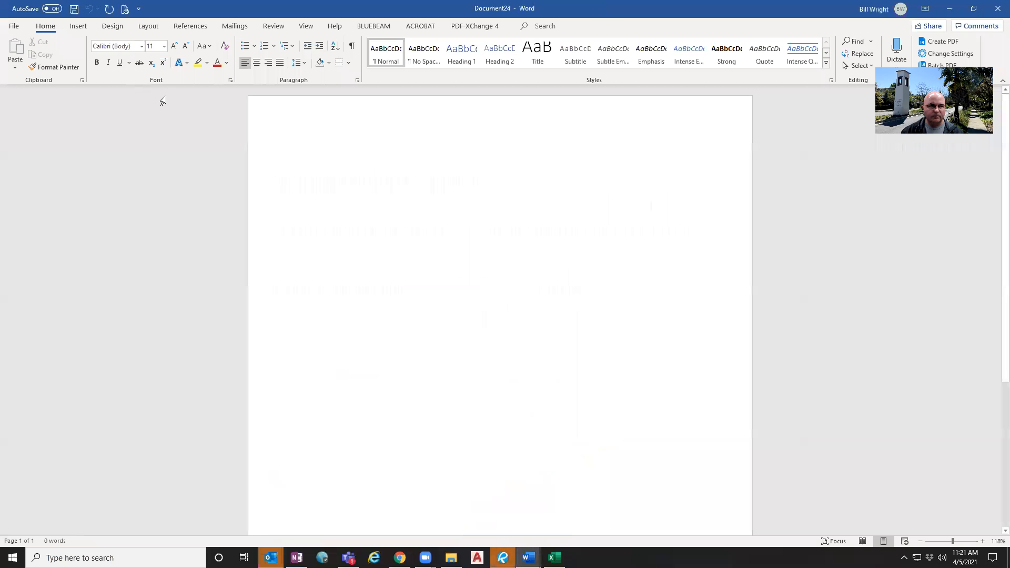
Set up the blank document's page as landscape, 11×17 paper with two columns
left_click(147, 27)
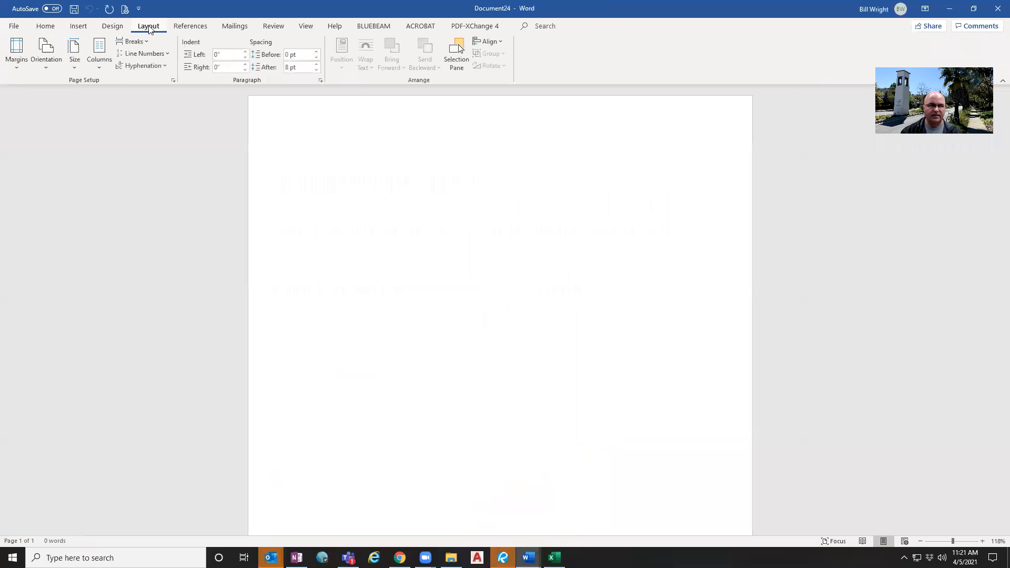
left_click(44, 63)
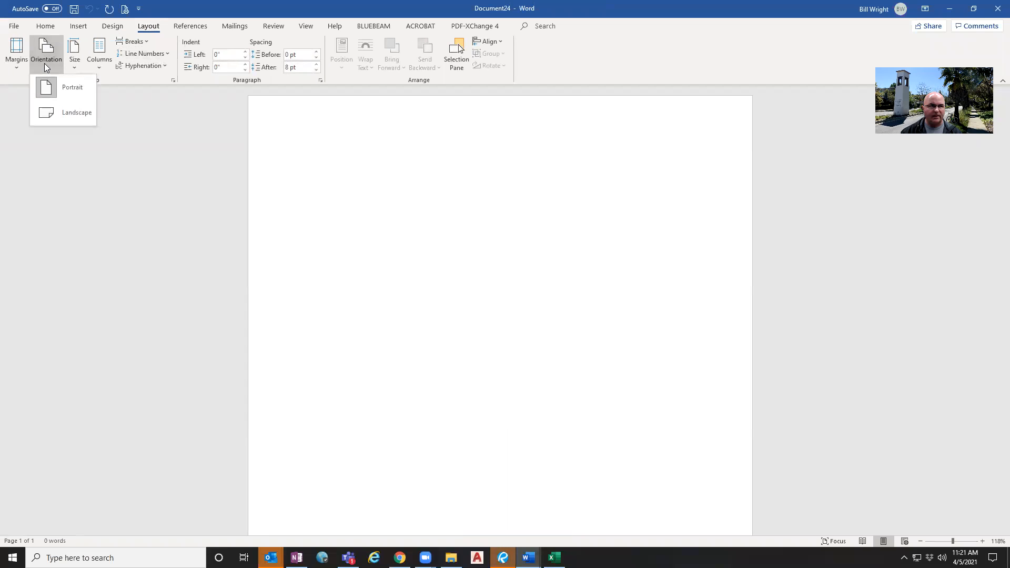
left_click(43, 112)
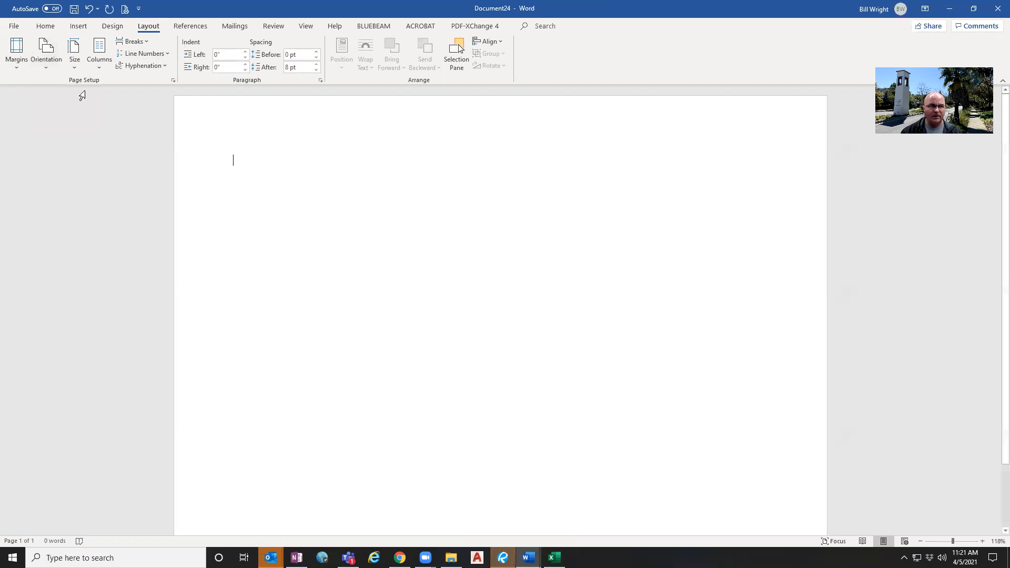
left_click(75, 69)
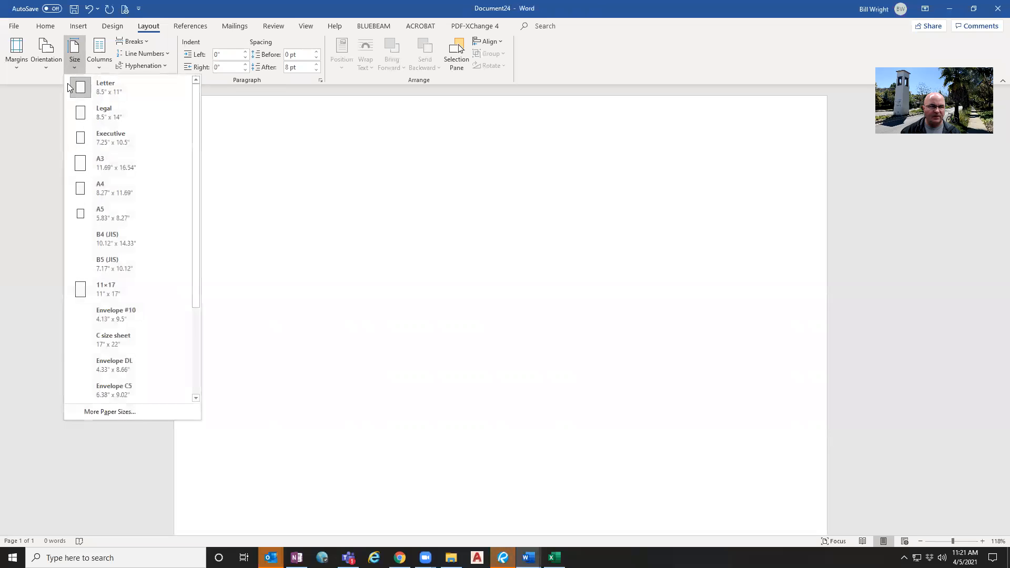
left_click(106, 289)
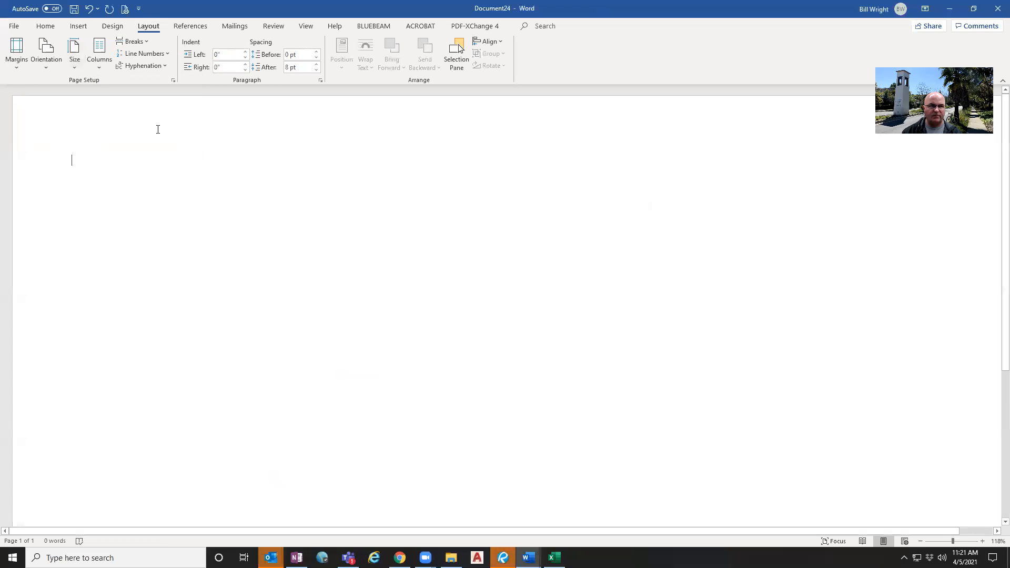
left_click(100, 66)
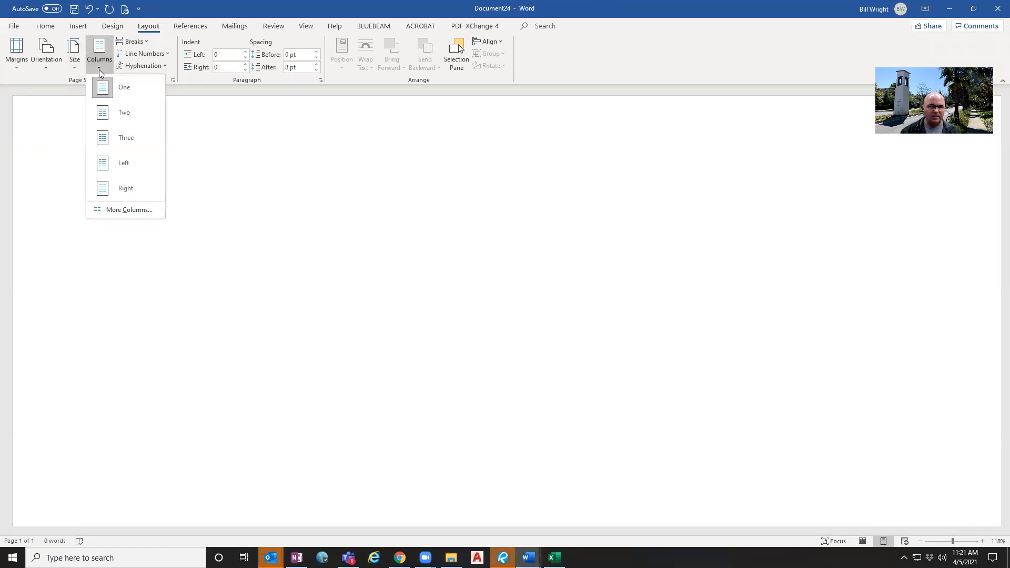
left_click(105, 116)
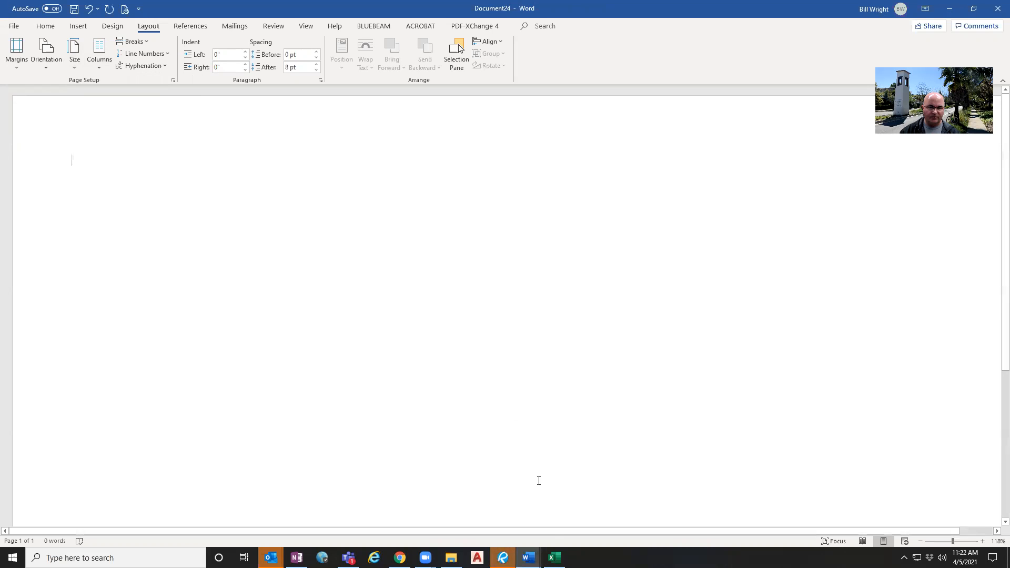
Switch to the Excel index and filter the STATUS column to only COMPLETED and blank entries
left_click(553, 556)
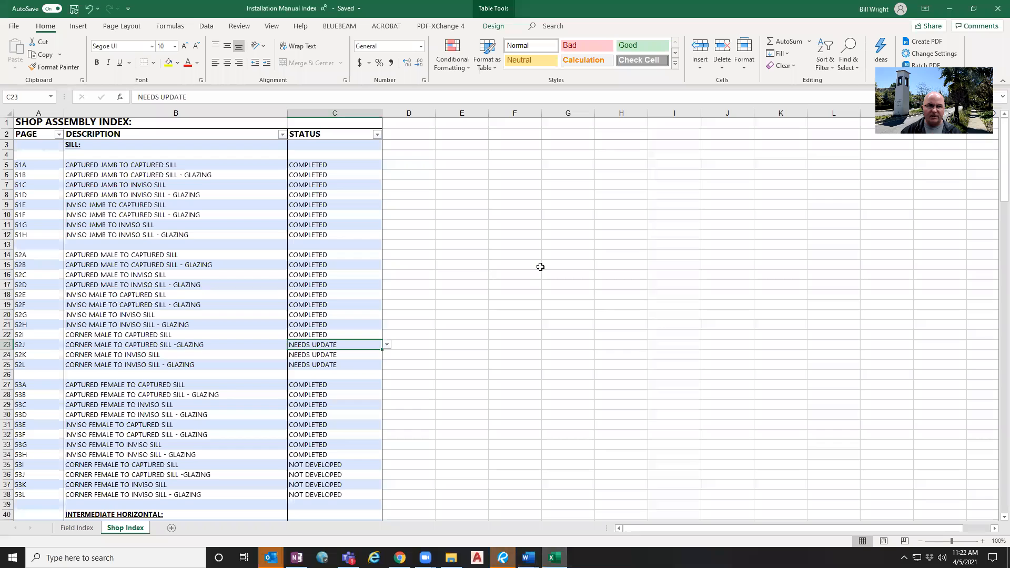
left_click(377, 136)
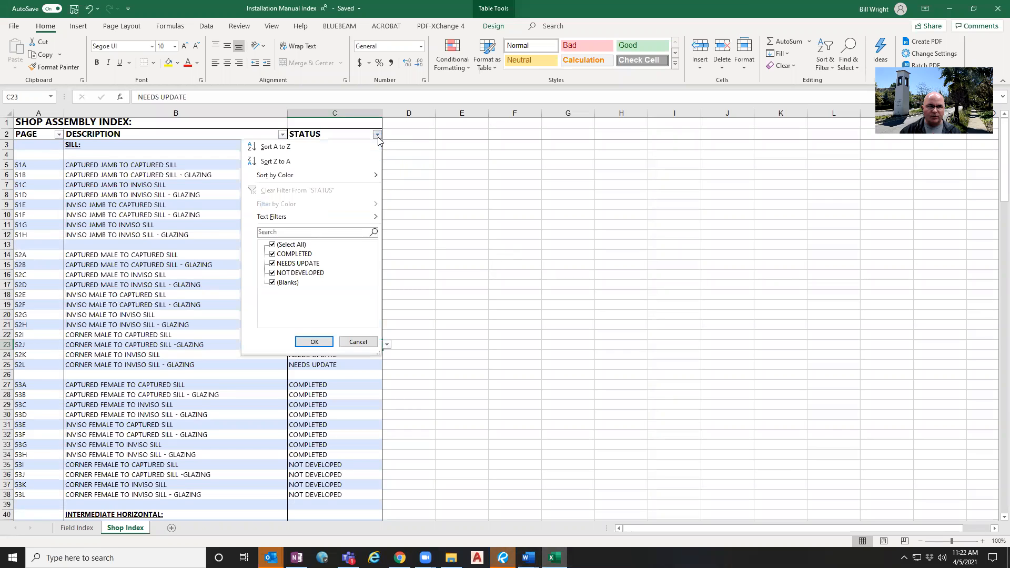
left_click(273, 245)
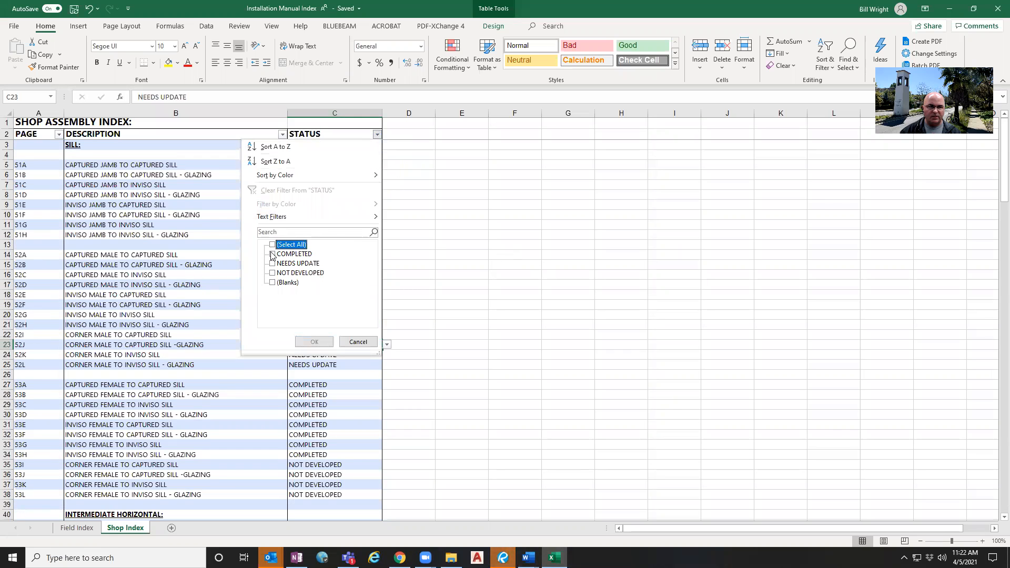
left_click(273, 254)
left_click(273, 283)
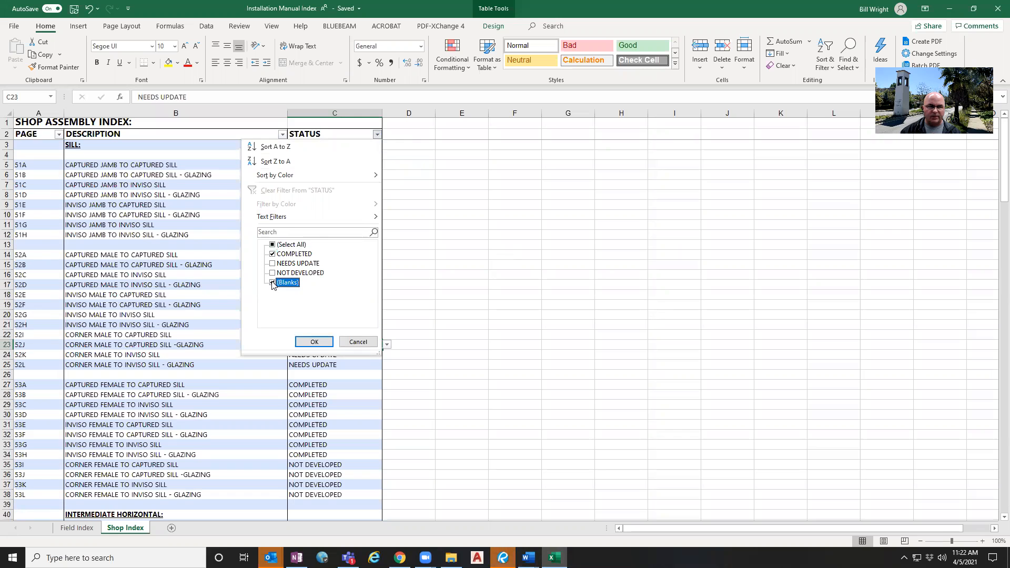
left_click(314, 342)
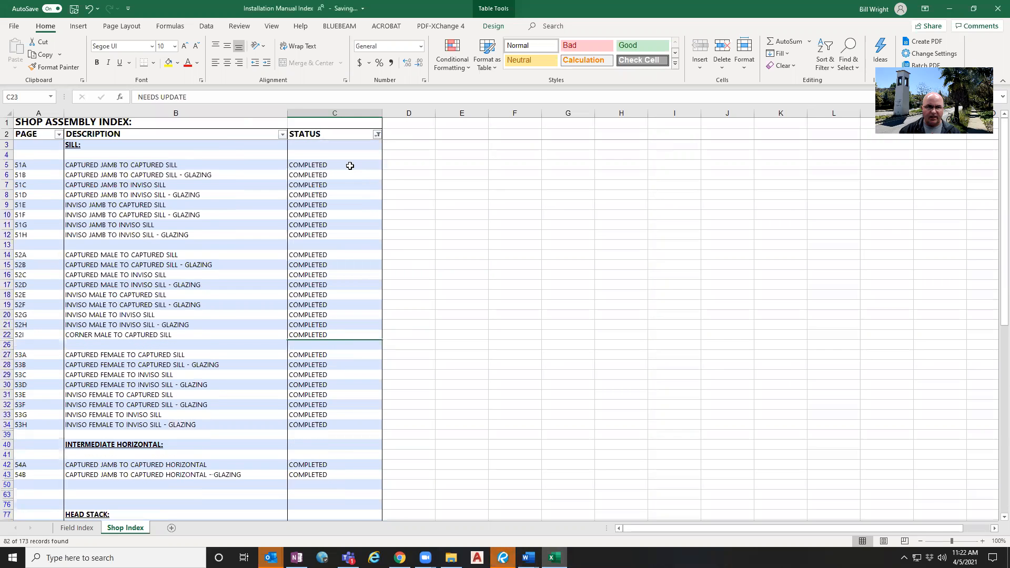
Copy columns A through C of the filtered Shop Index sheet
scroll(350, 167, "down", 6)
scroll(355, 222, "up", 5)
scroll(355, 222, "up", 2)
left_click_drag(52, 113, 311, 99)
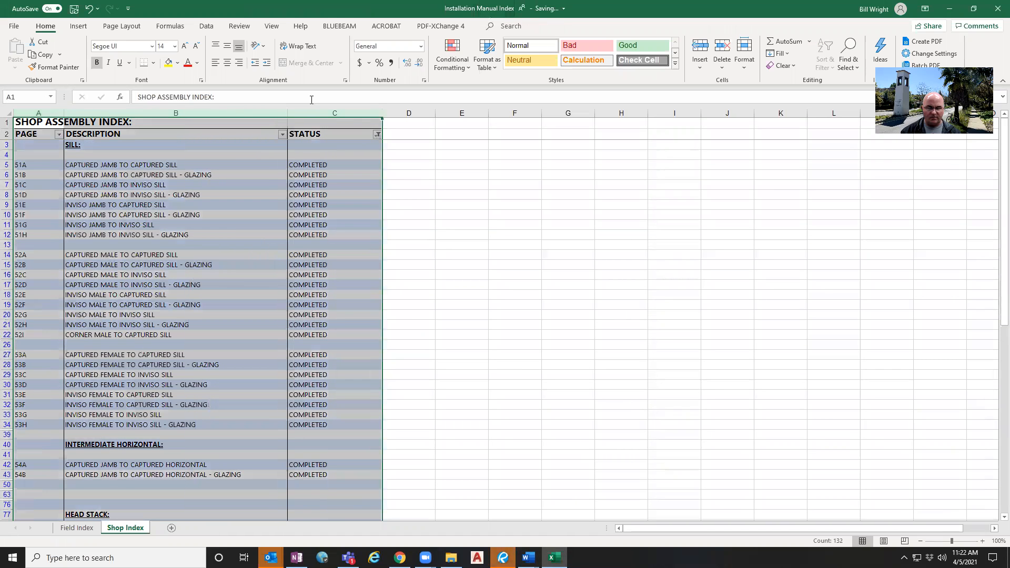
key("ctrl+c")
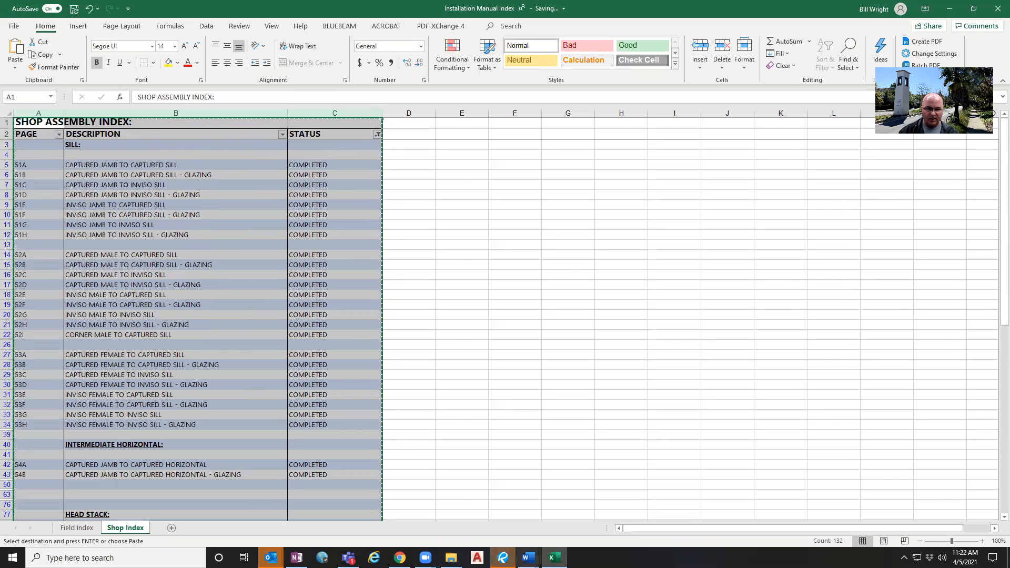
Paste the copied index table into the new two-column Word document
mouse_move(528, 557)
left_click(584, 530)
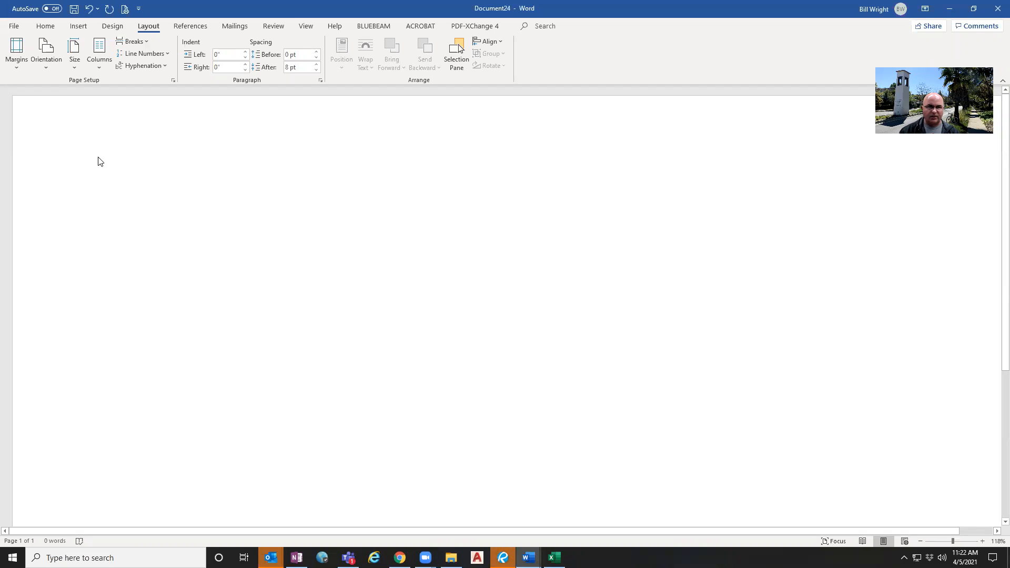
key("ctrl+v")
scroll(128, 194, "down", 2, "ctrl")
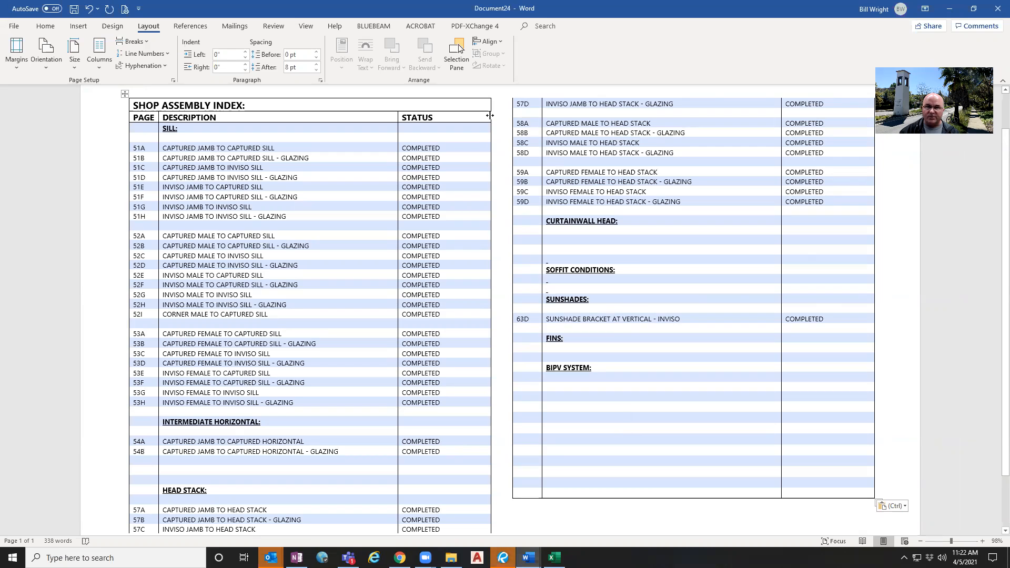
Make the SHOP ASSEMBLY INDEX title row and the PAGE/DESCRIPTION/STATUS row repeat as header rows of the pasted table
left_click_drag(489, 115, 153, 97)
key("ctrl+z")
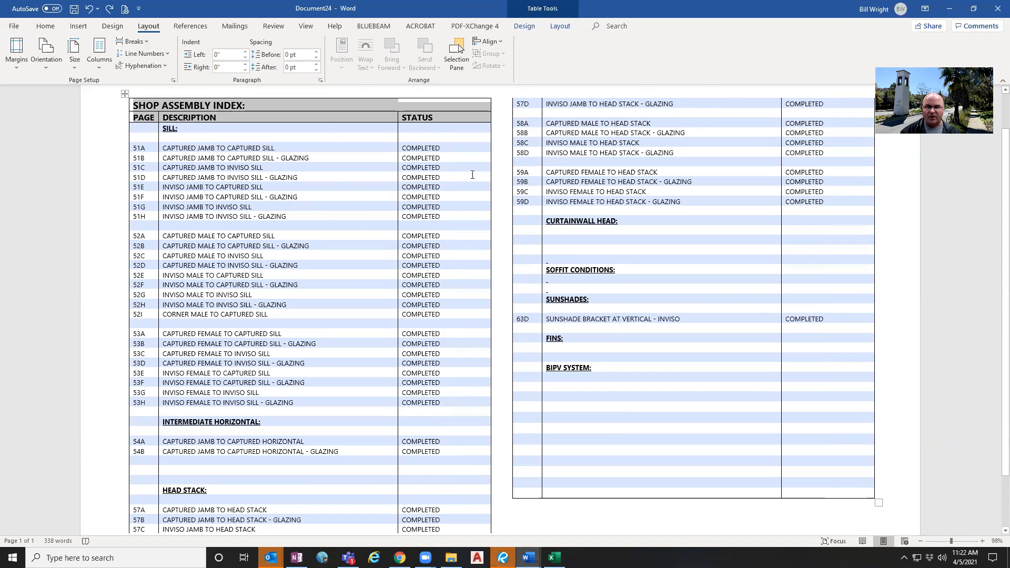
left_click(561, 27)
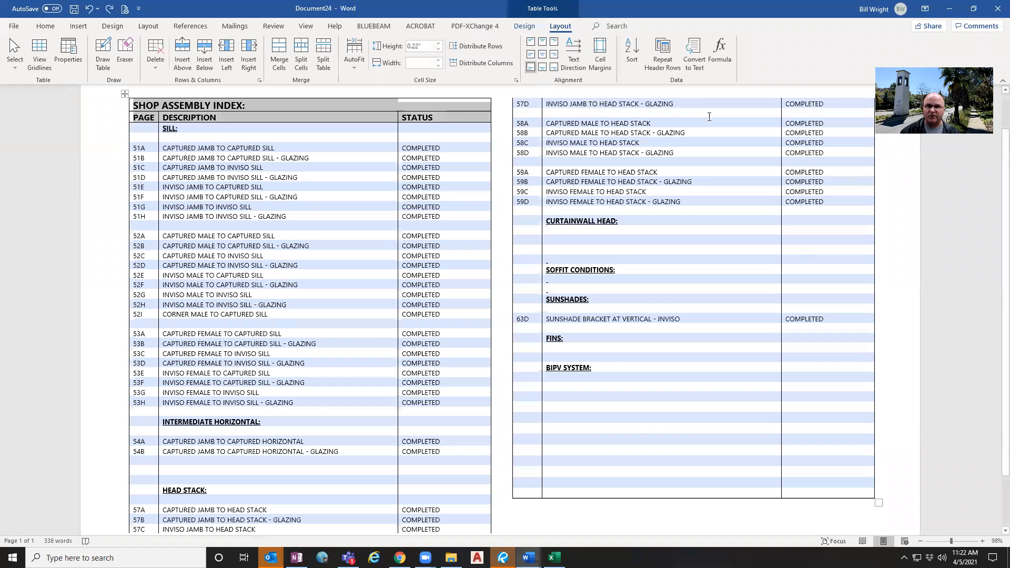
left_click(670, 50)
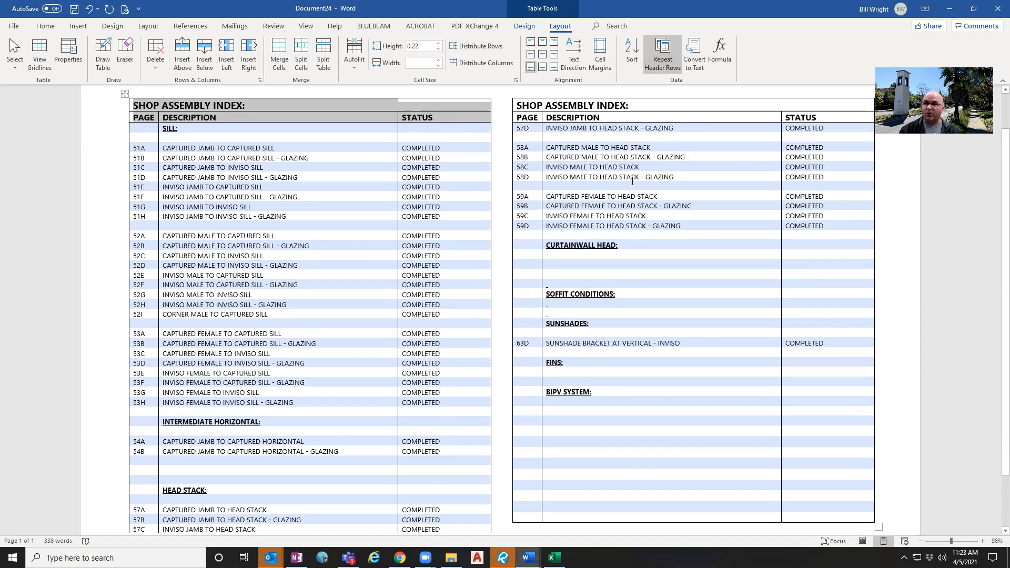
Add a bottom border to the 57C row that ends the first column of the index table
scroll(508, 200, "down", 2)
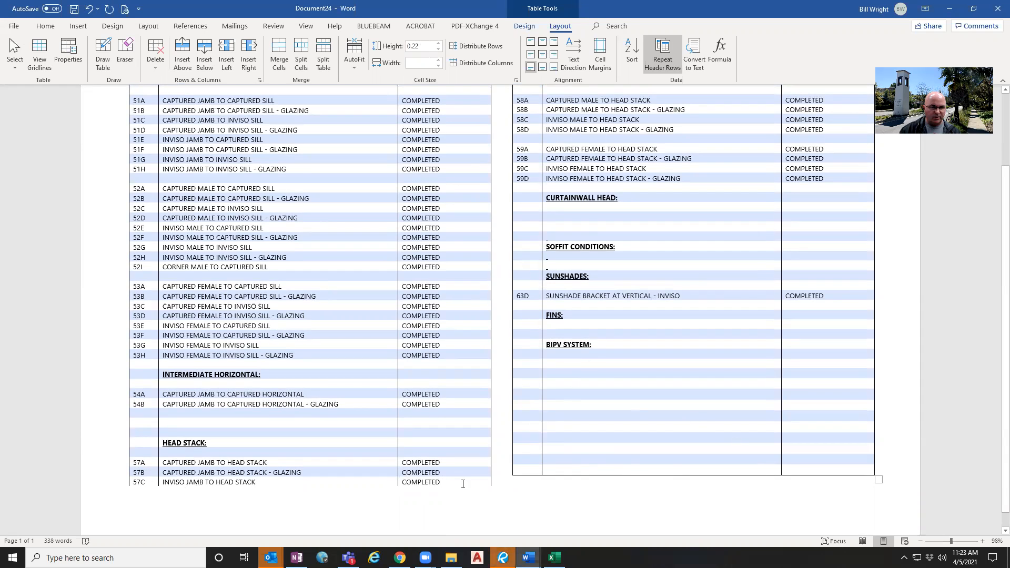
left_click_drag(424, 482, 233, 482)
left_click_drag(154, 480, 151, 480)
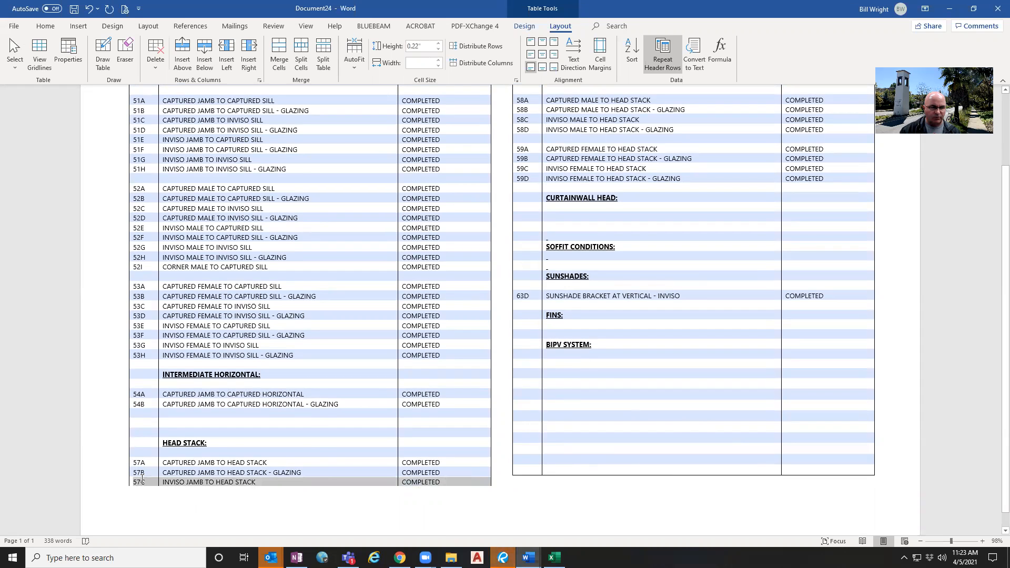
left_click(522, 27)
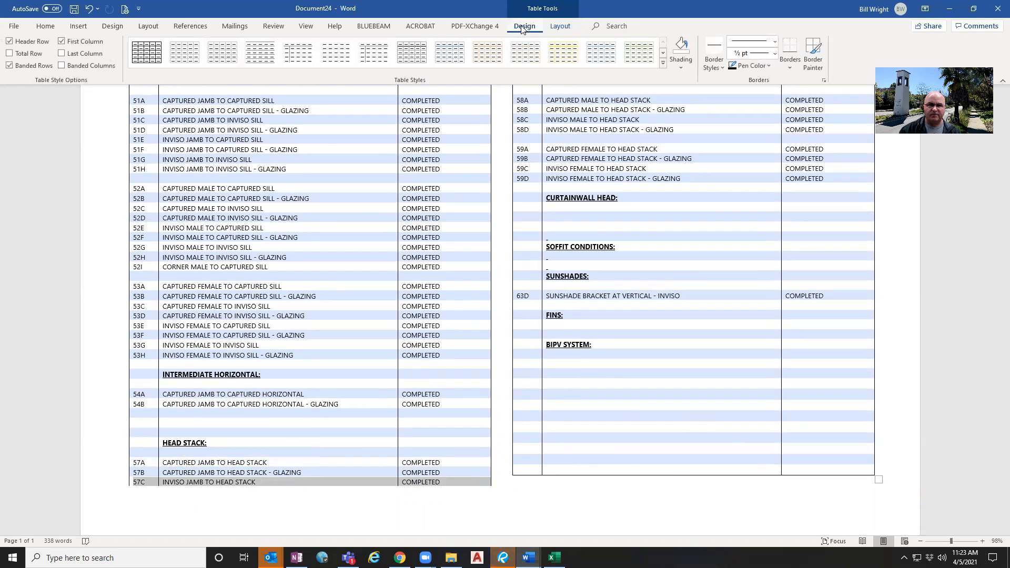
left_click(791, 65)
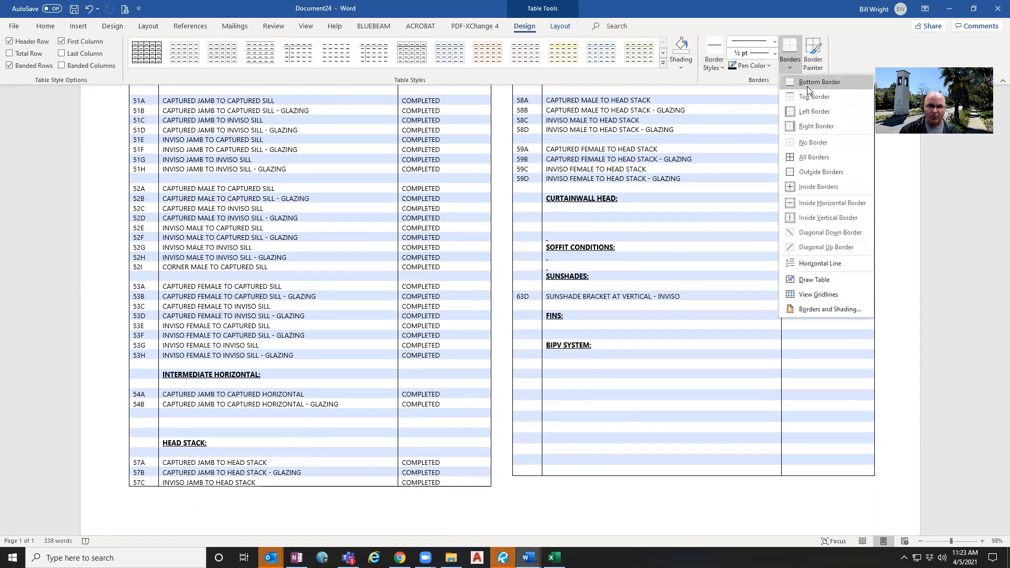
left_click(806, 86)
left_click(581, 479)
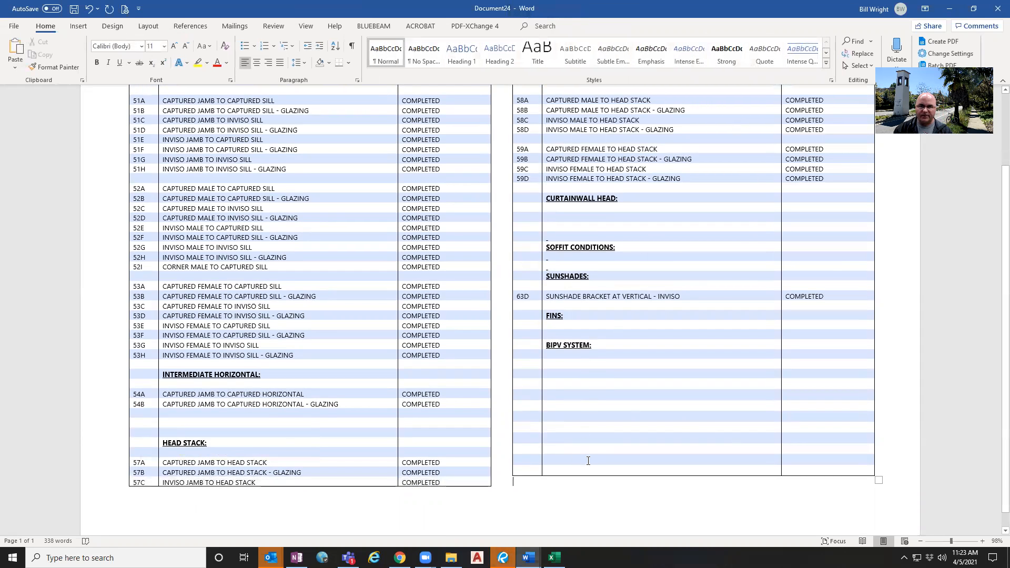
scroll(588, 458, "up", 3)
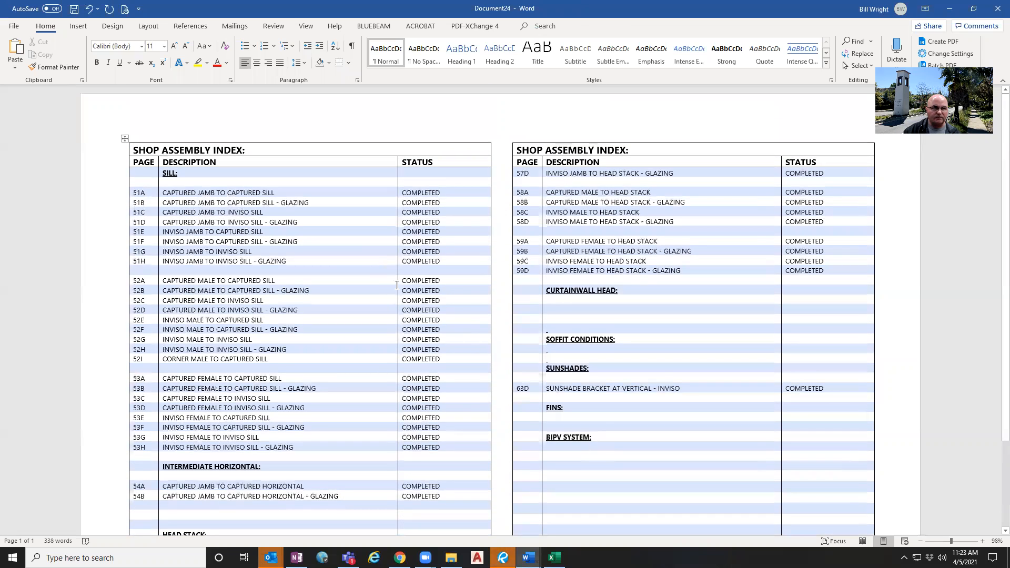
Print the document with the Bluebeam PDF printer
left_click(15, 26)
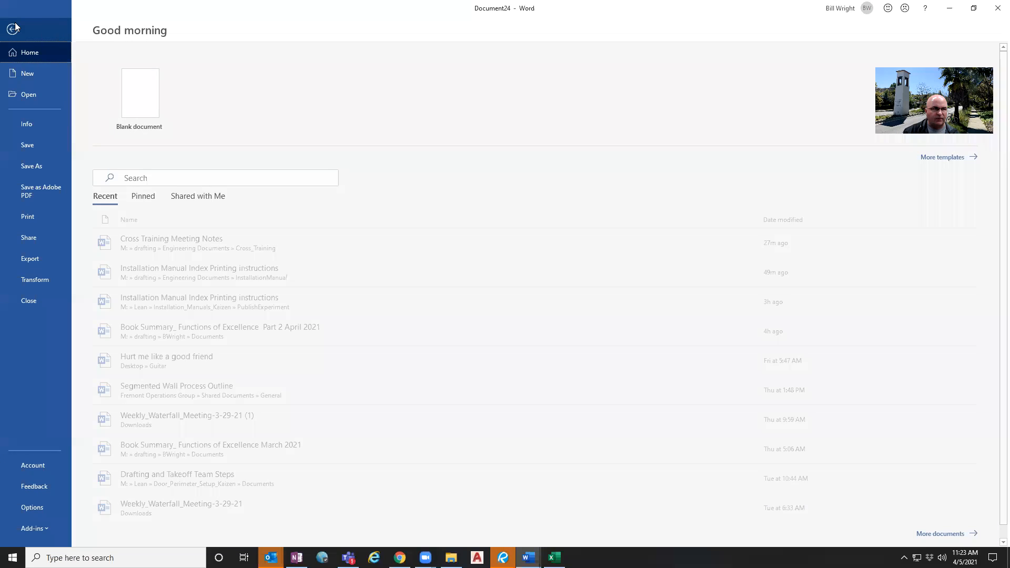
left_click(37, 215)
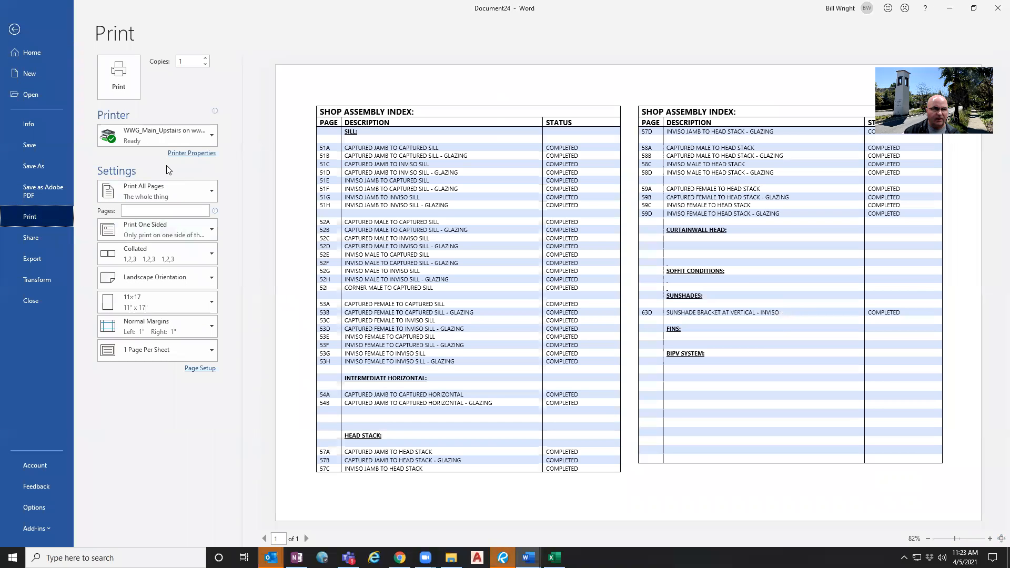
left_click(211, 135)
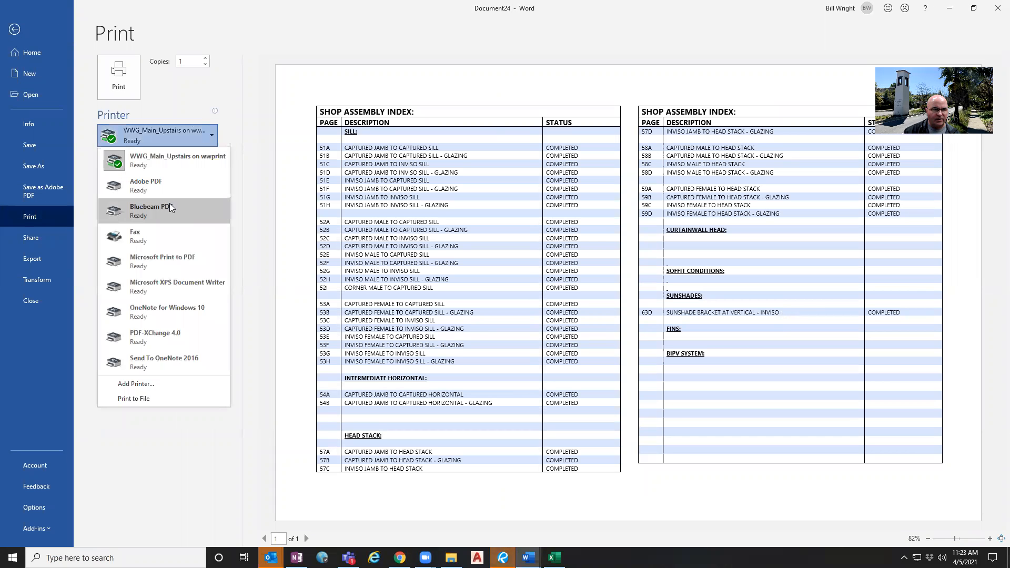
left_click(151, 208)
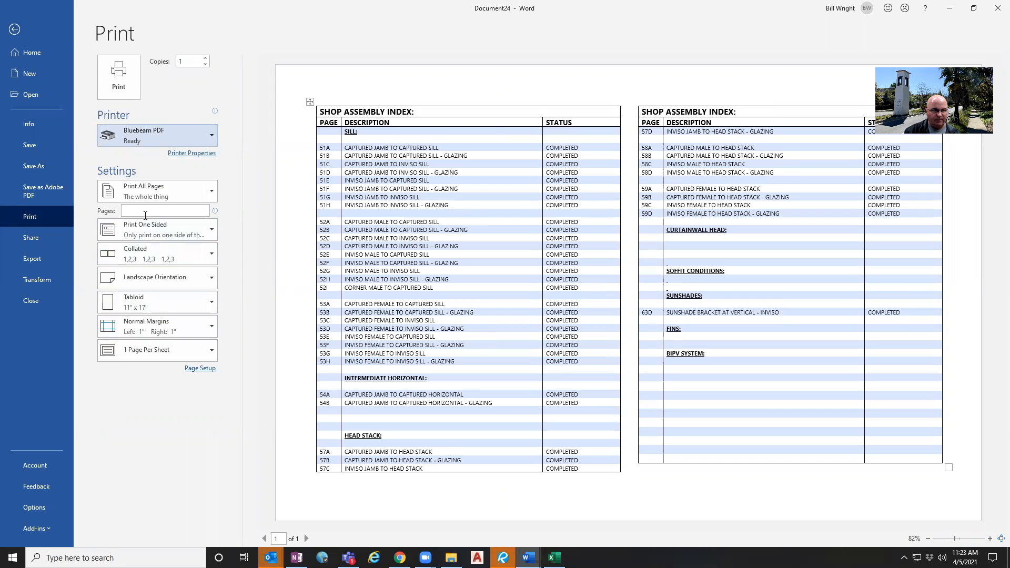
left_click(120, 73)
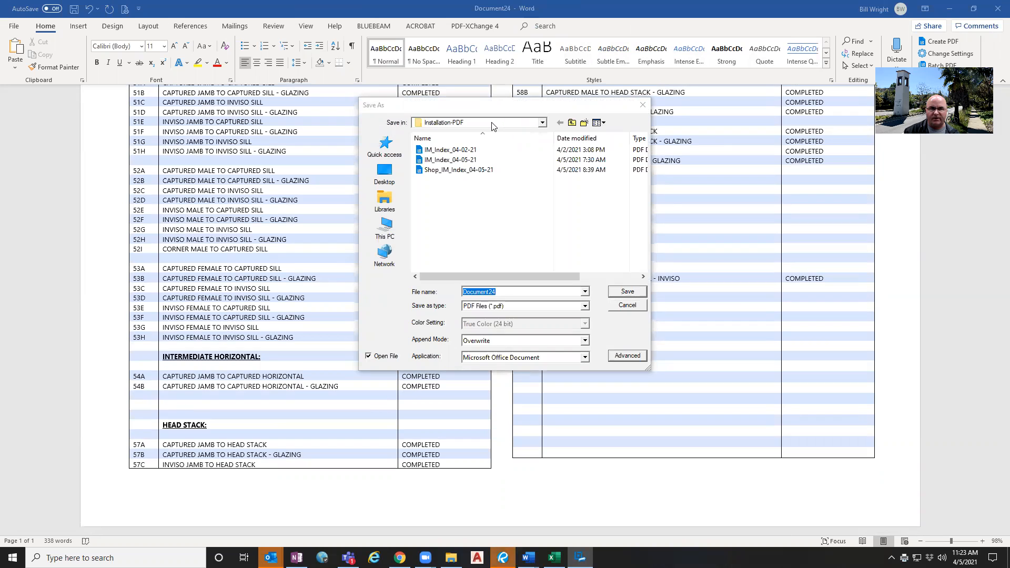
Save the PDF as Shop_IM_Index_04-06-21 in the Installation-PDF folder, basing the name on the existing Shop_IM_Index file
left_click(542, 123)
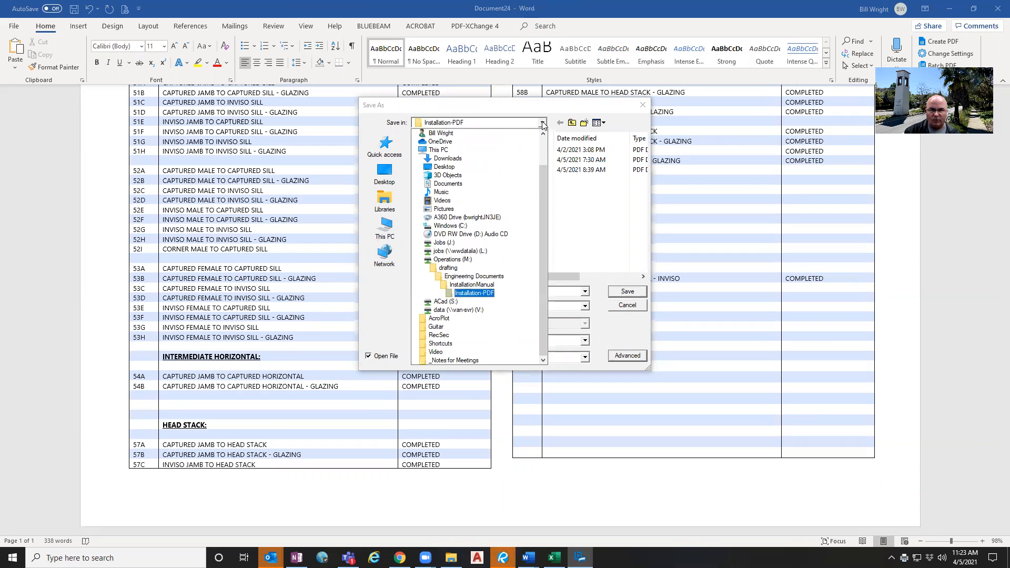
left_click(483, 295)
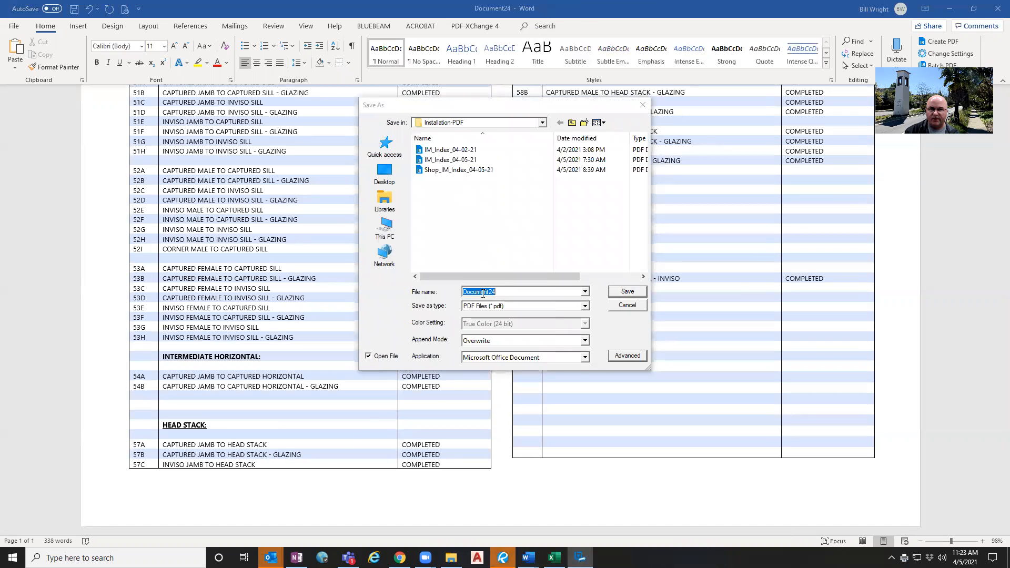
left_click(432, 171)
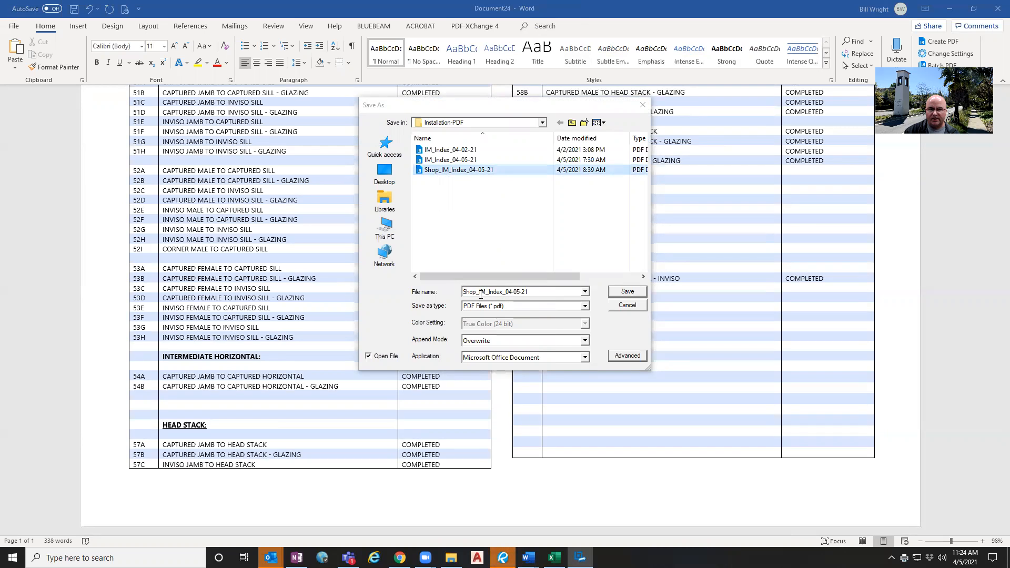
double_click(519, 291)
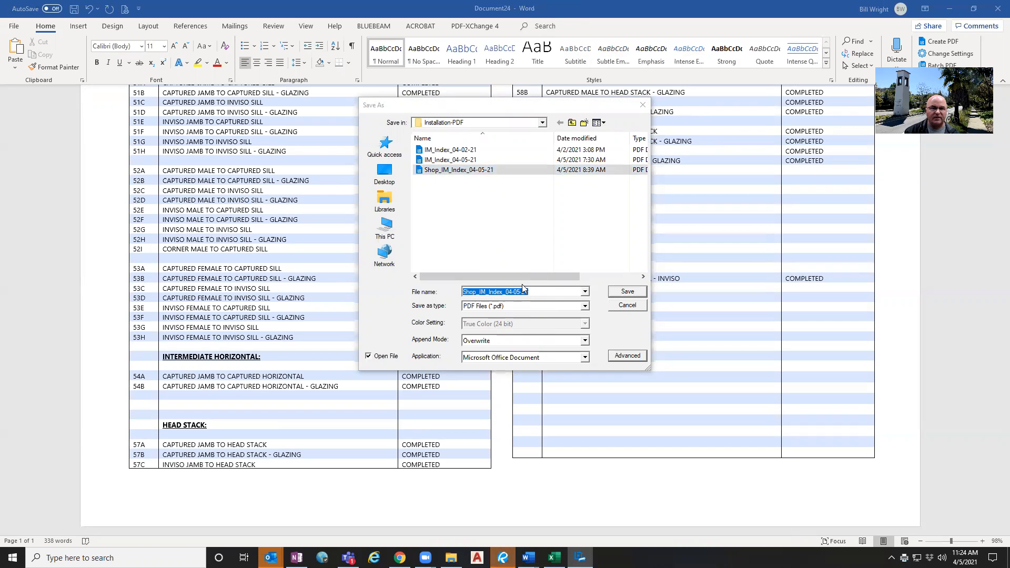
left_click(520, 291)
key("BackSpace")
type("6")
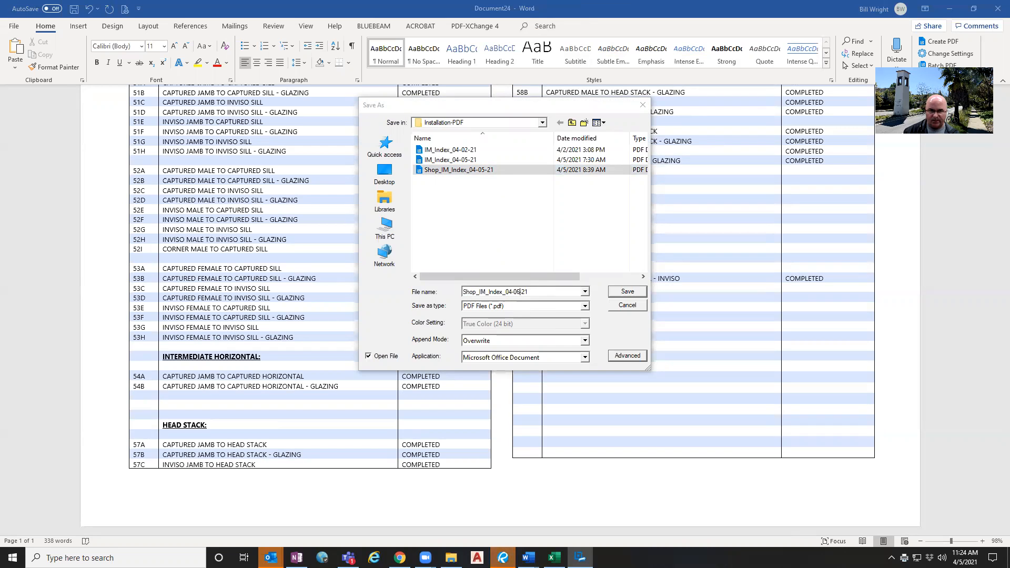
left_click(627, 292)
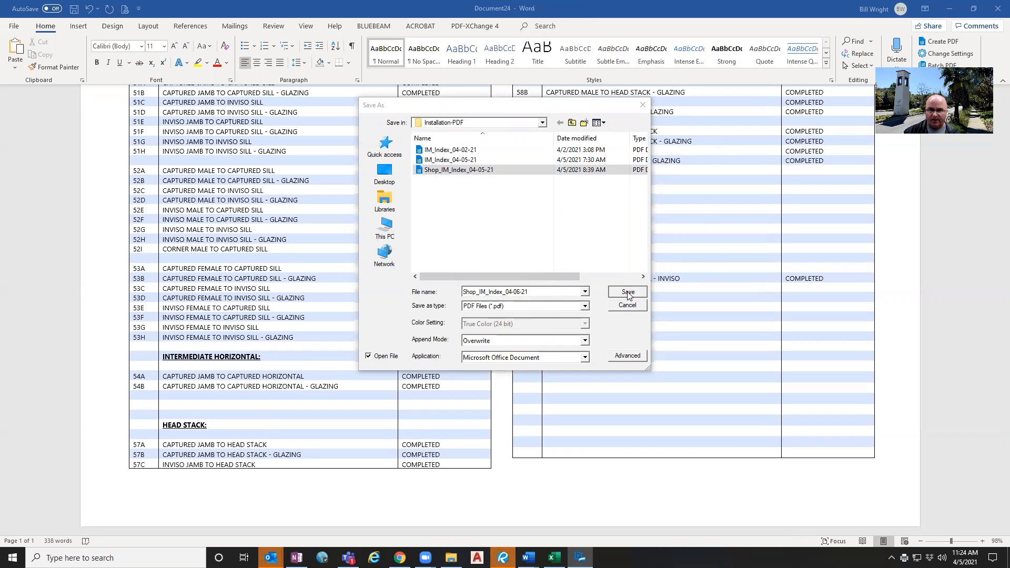